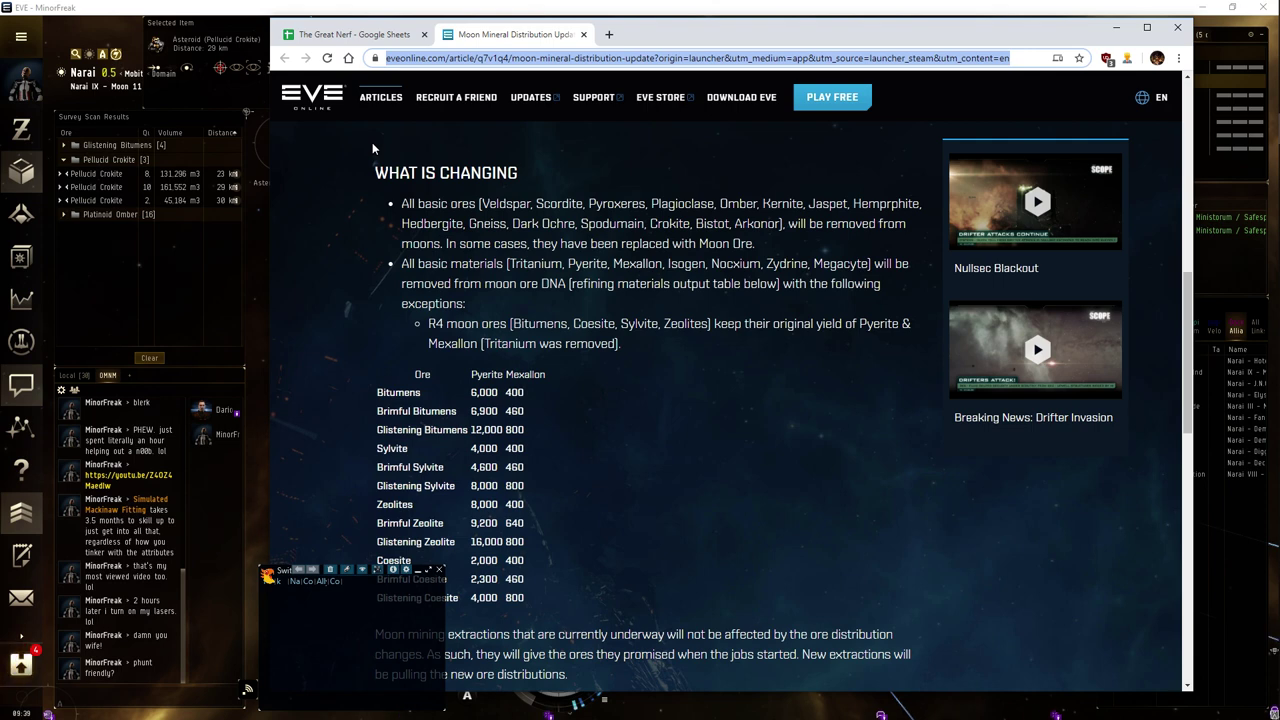
Switch to The Great Nerf spreadsheet and open its 2020.02.27 sheet with the filled-in mineral prices
click(328, 34)
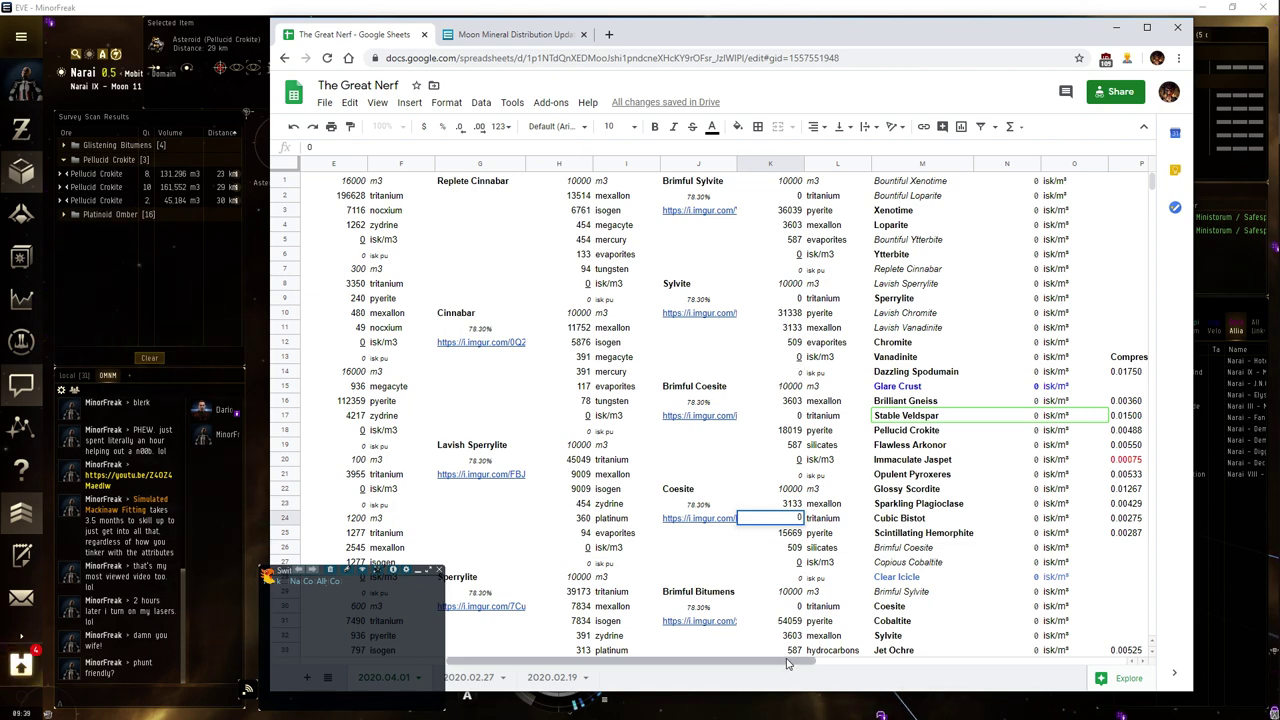
drag(798, 663, 623, 654)
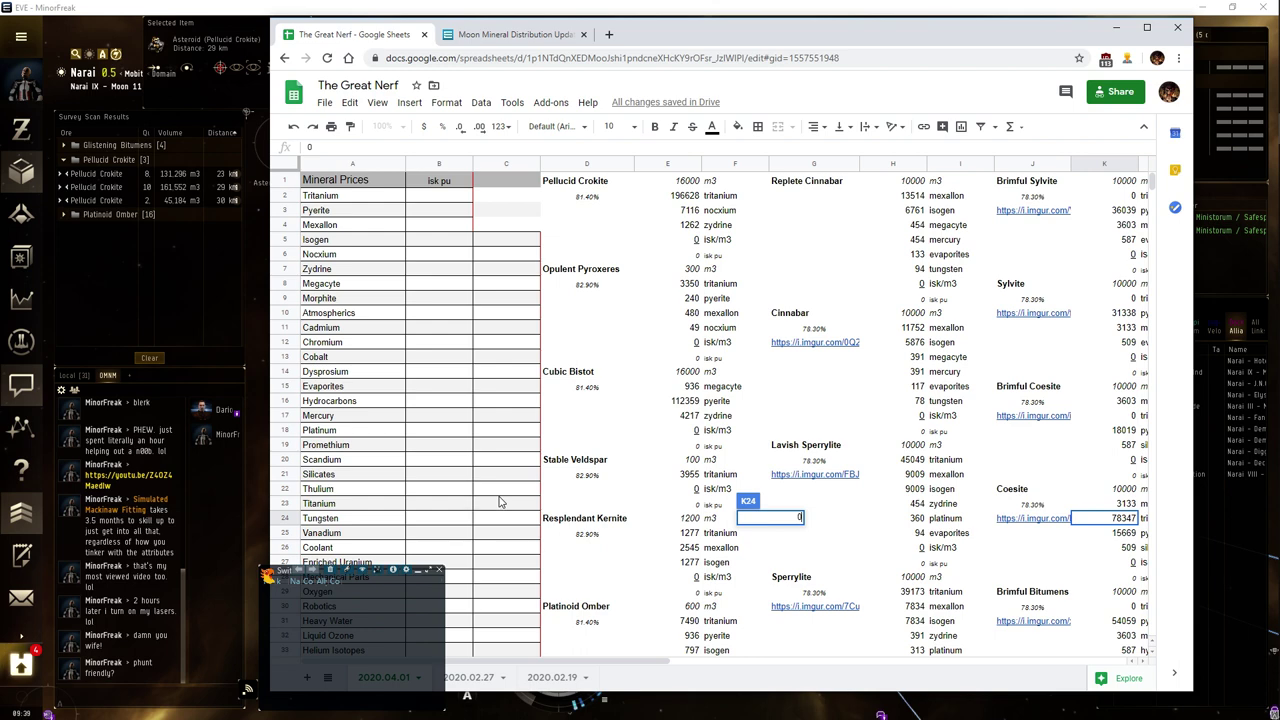
click(472, 678)
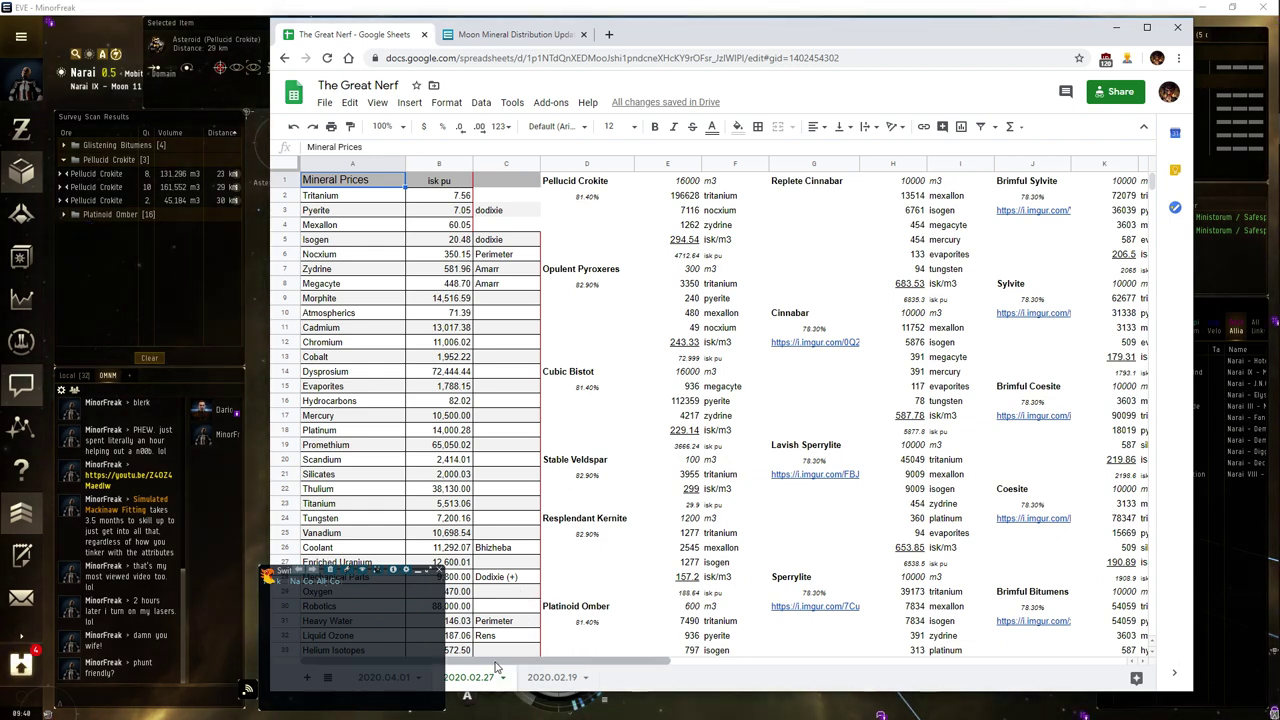
Clear the tritanium quantities in the Bitumens and Brimful Zeolites yield blocks of column K
drag(506, 663, 602, 672)
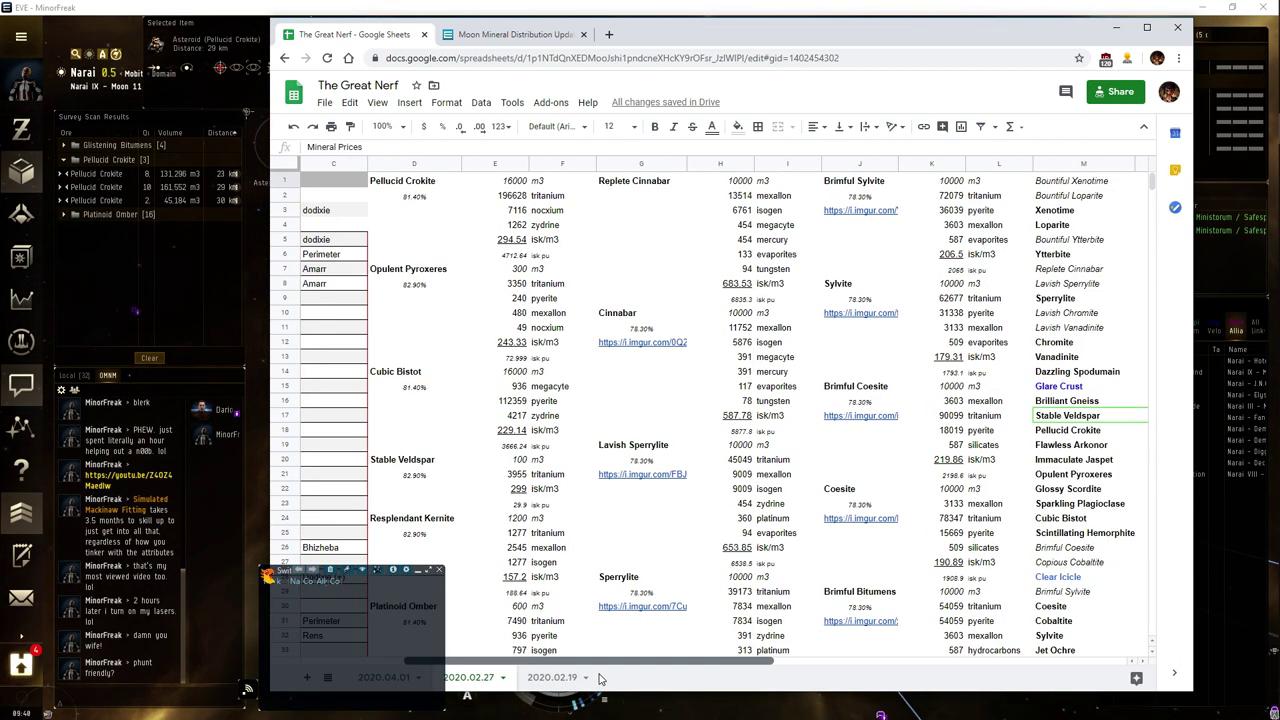
scroll(697, 588, down, 3)
scroll(697, 588, down, 3)
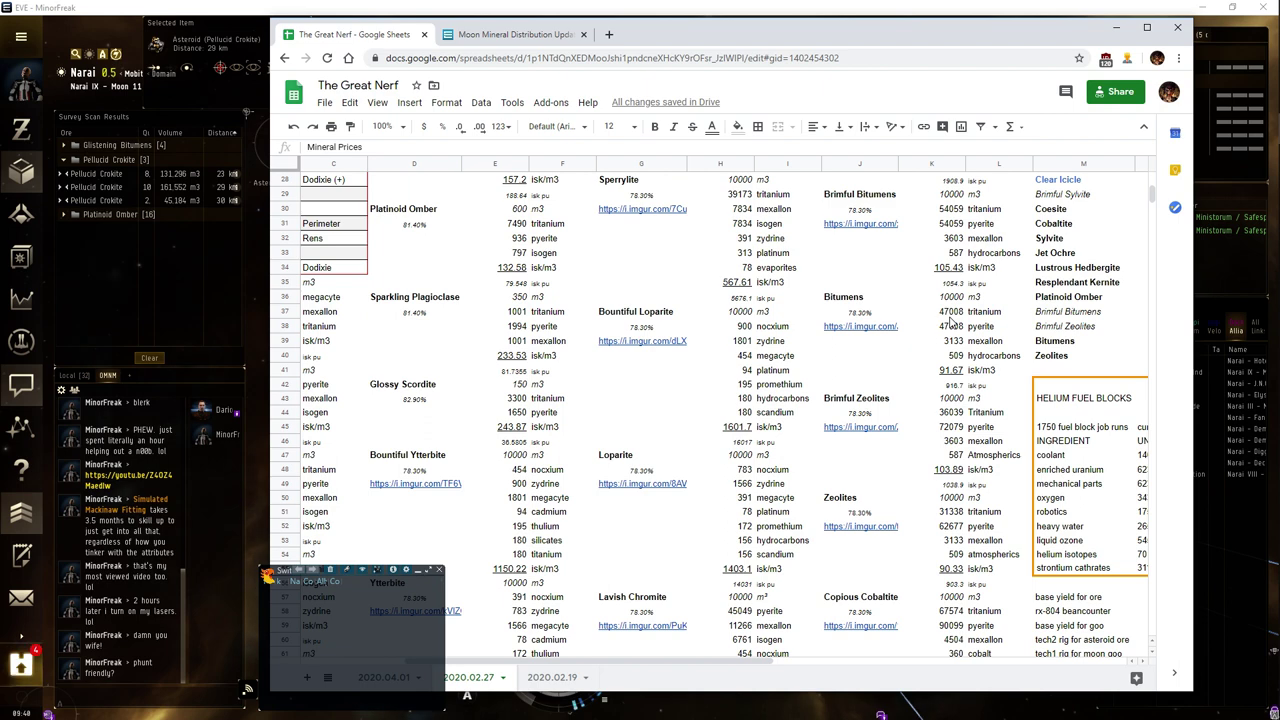
click(944, 315)
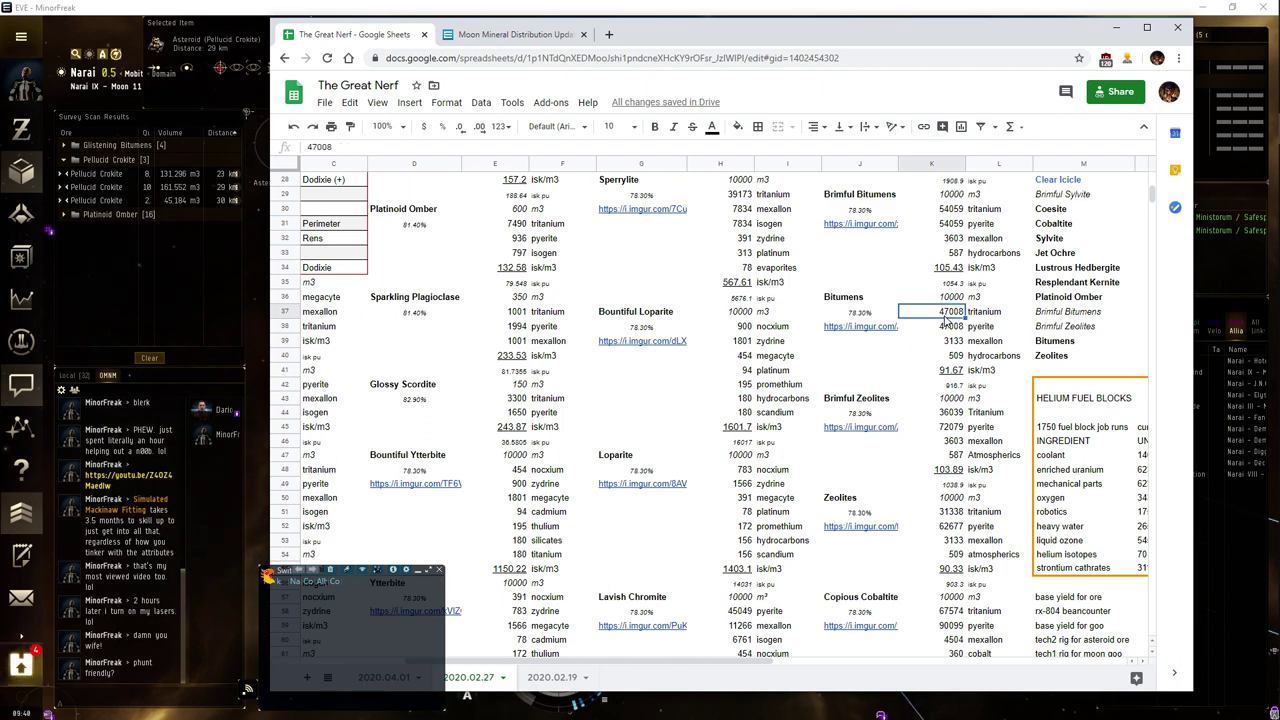
key(Delete)
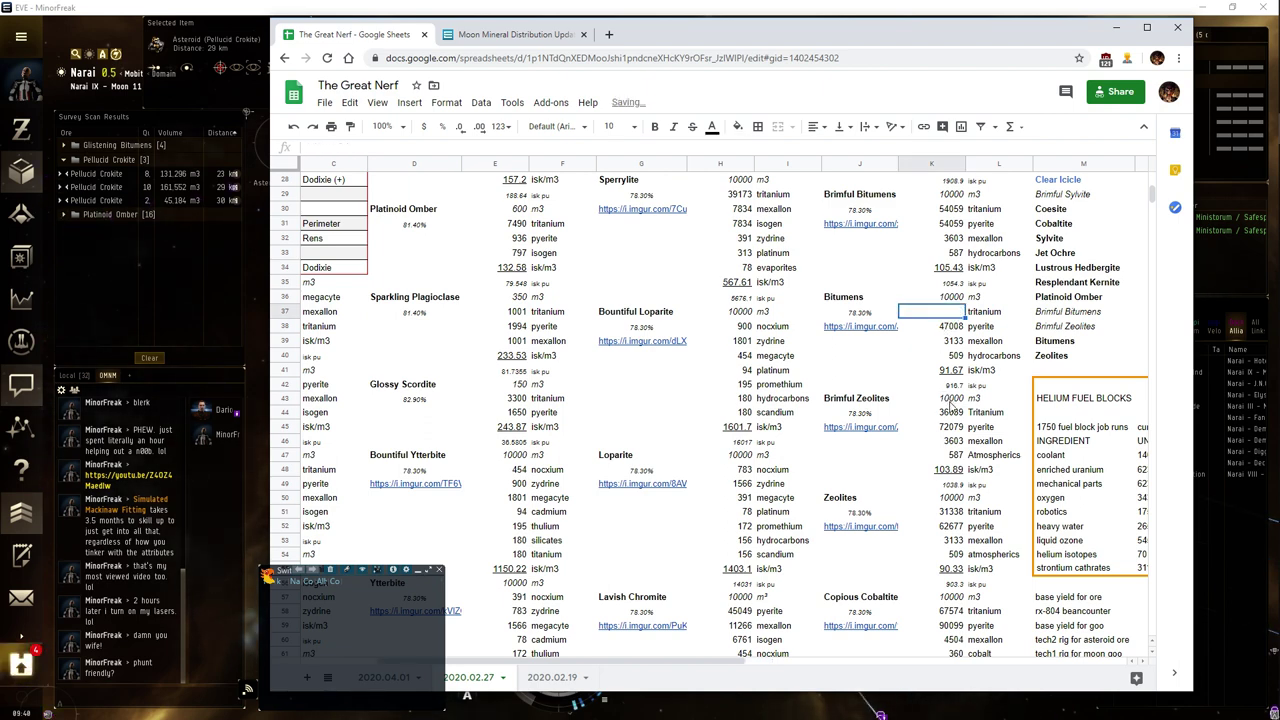
click(948, 399)
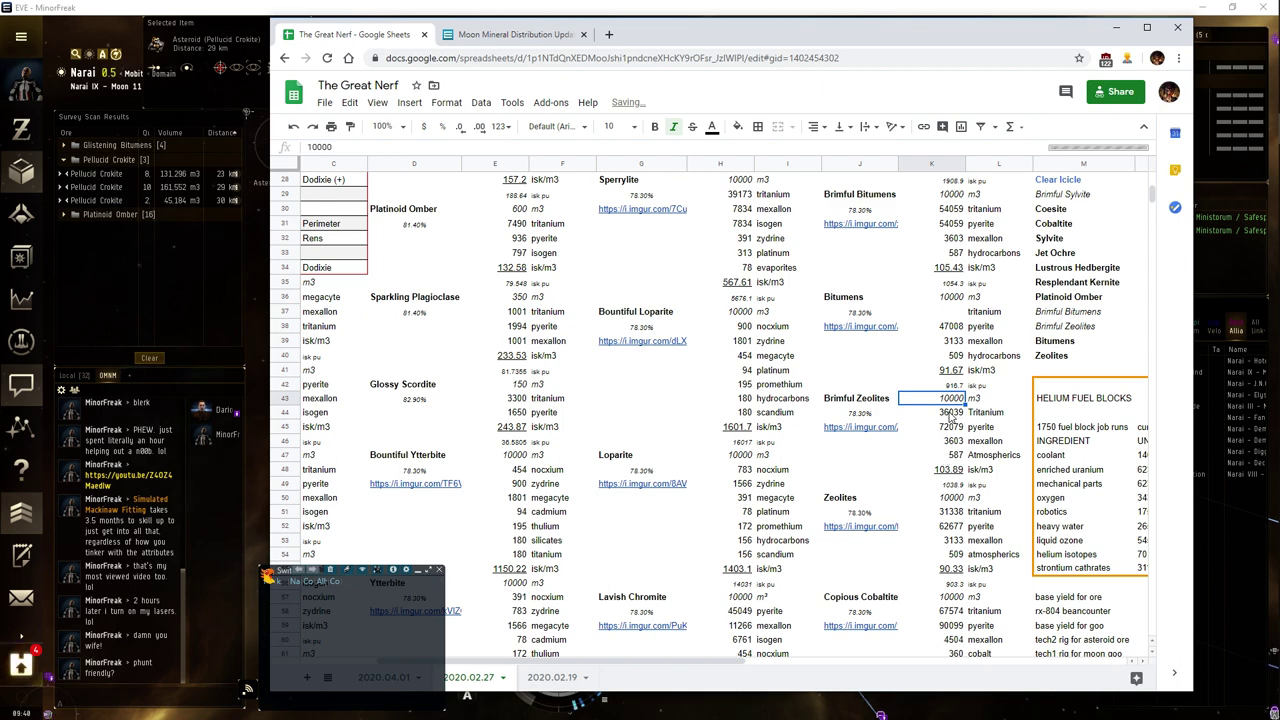
click(950, 412)
key(Delete)
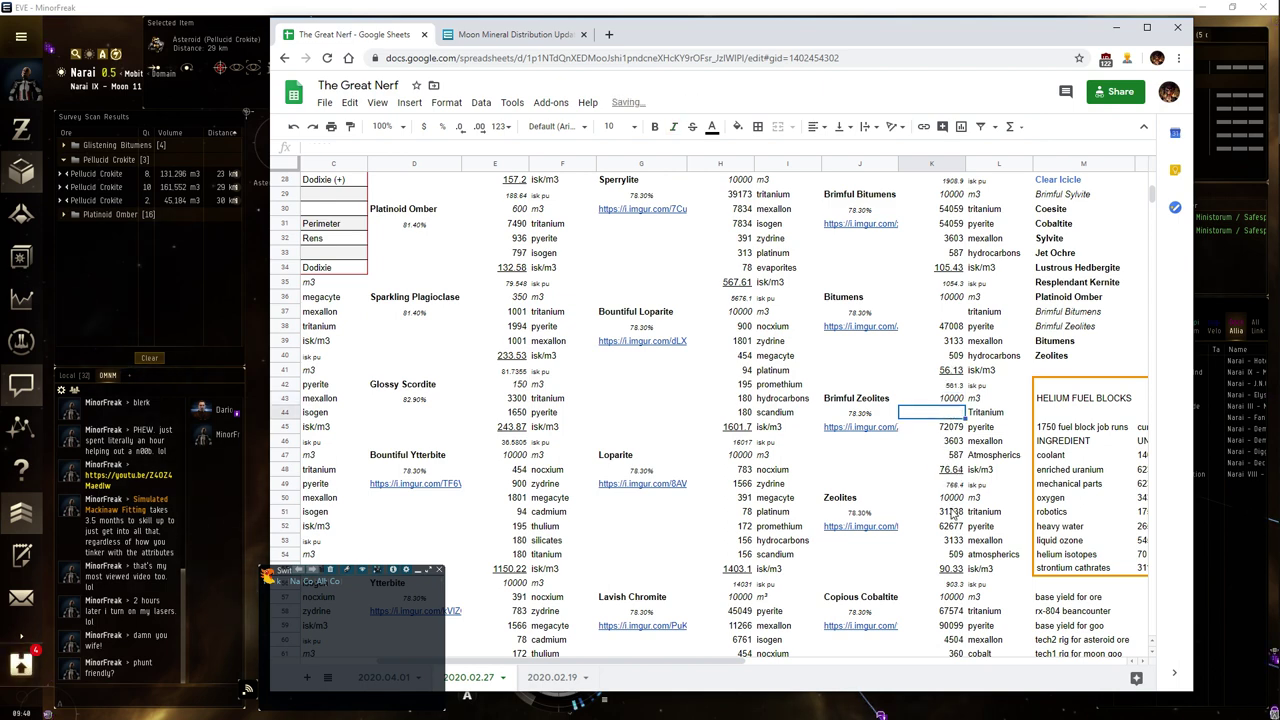
Clear the tritanium quantities in the Brimful Bitumens and Coesite yield blocks of column K
scroll(940, 480, up, 4)
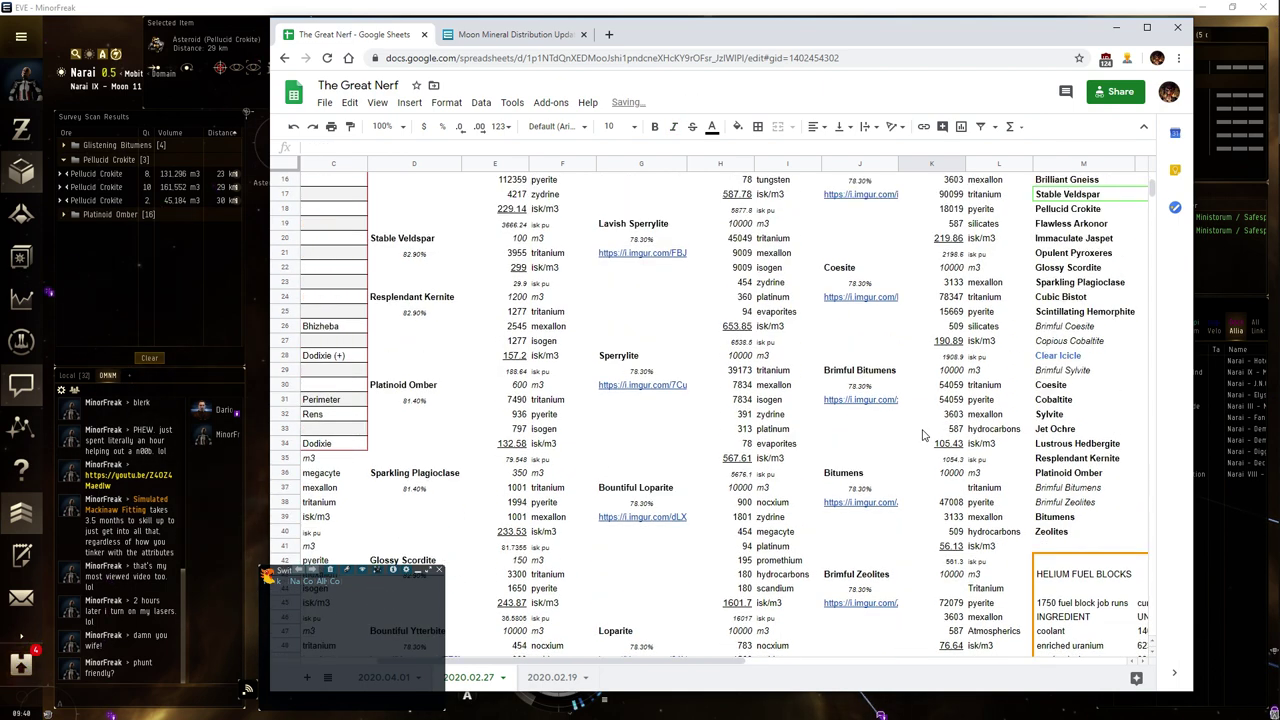
click(948, 385)
key(Delete)
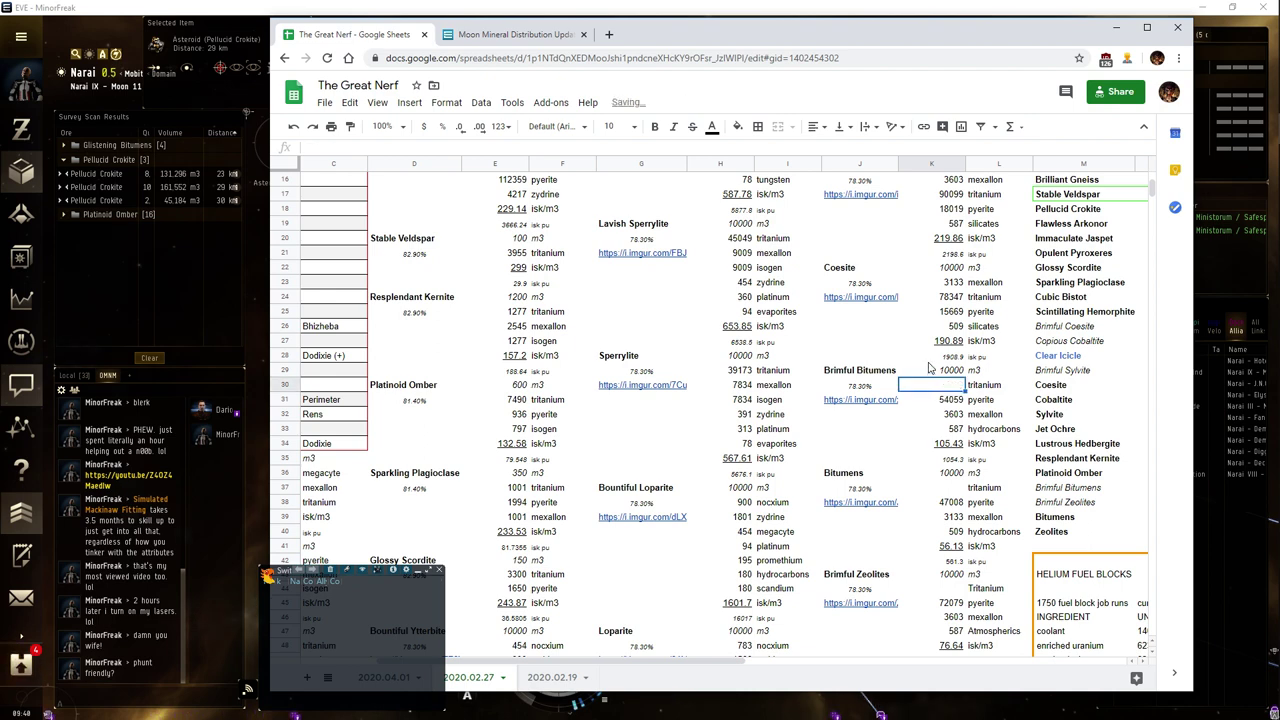
scroll(929, 369, up, 2)
click(935, 370)
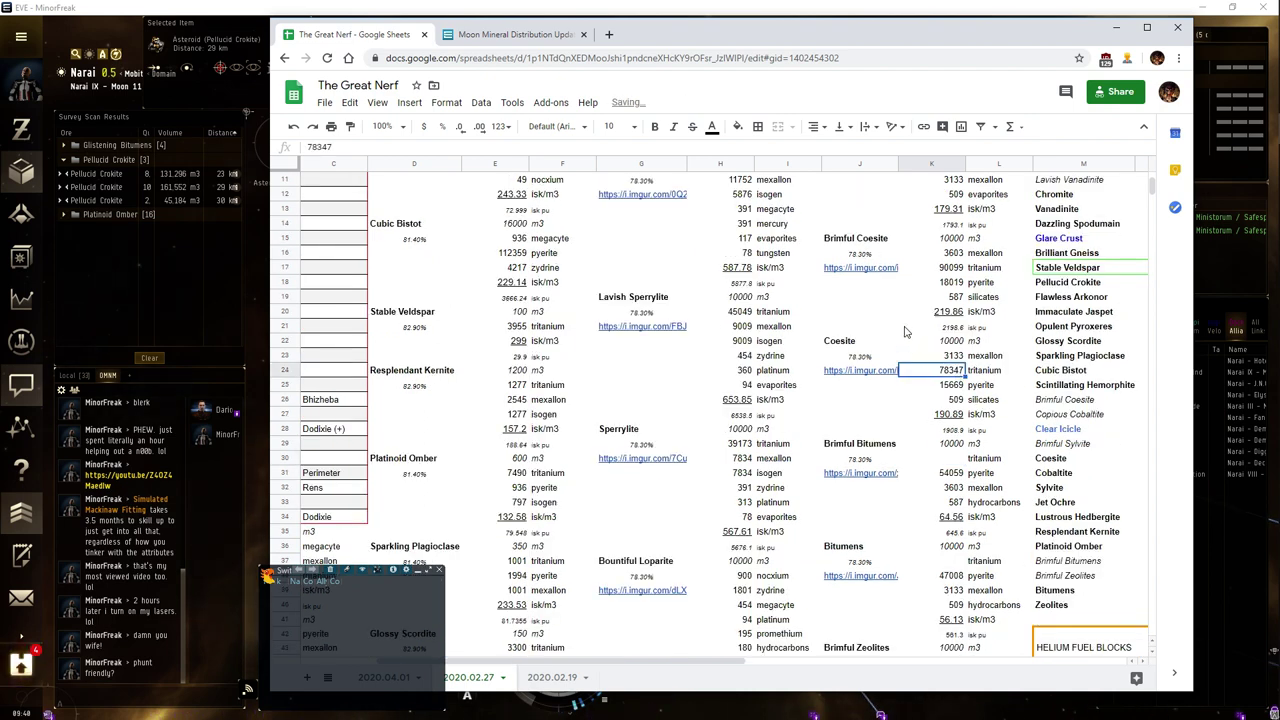
key(Delete)
Clear the tritanium quantities in the Brimful Coesite, Sylvite and Brimful Sylvite yield blocks of column K
scroll(910, 338, up, 2)
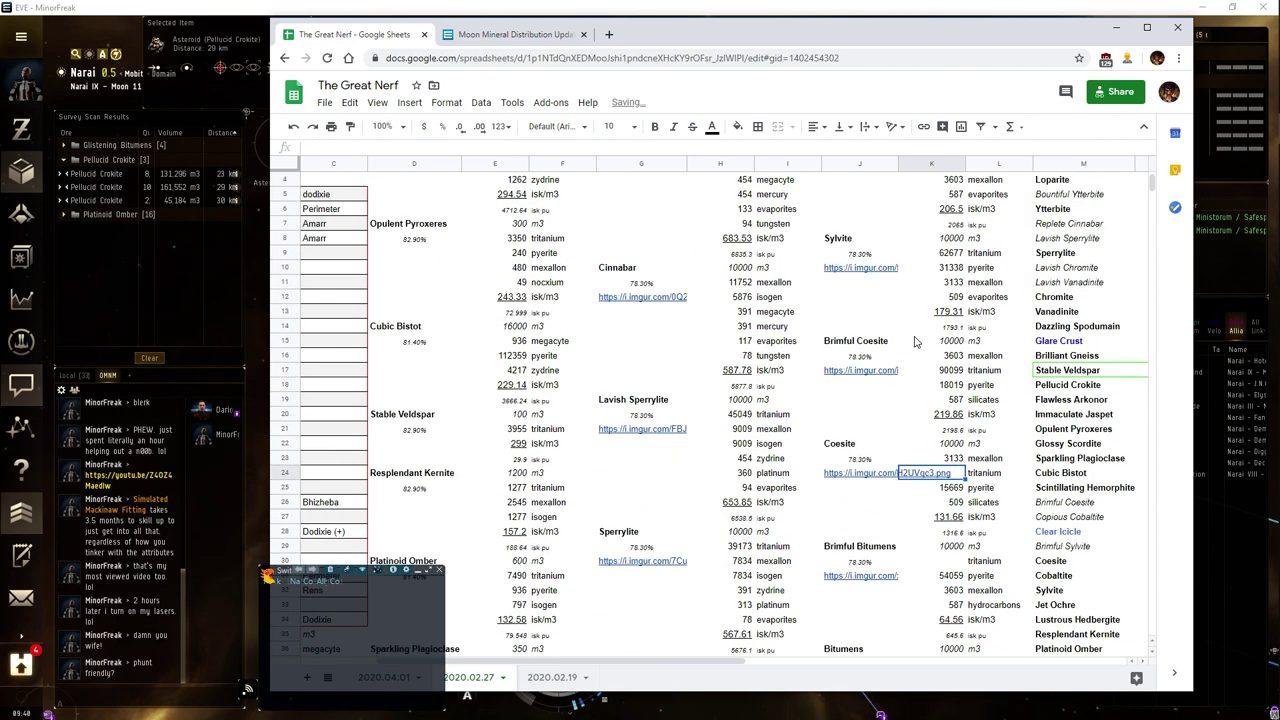
click(953, 371)
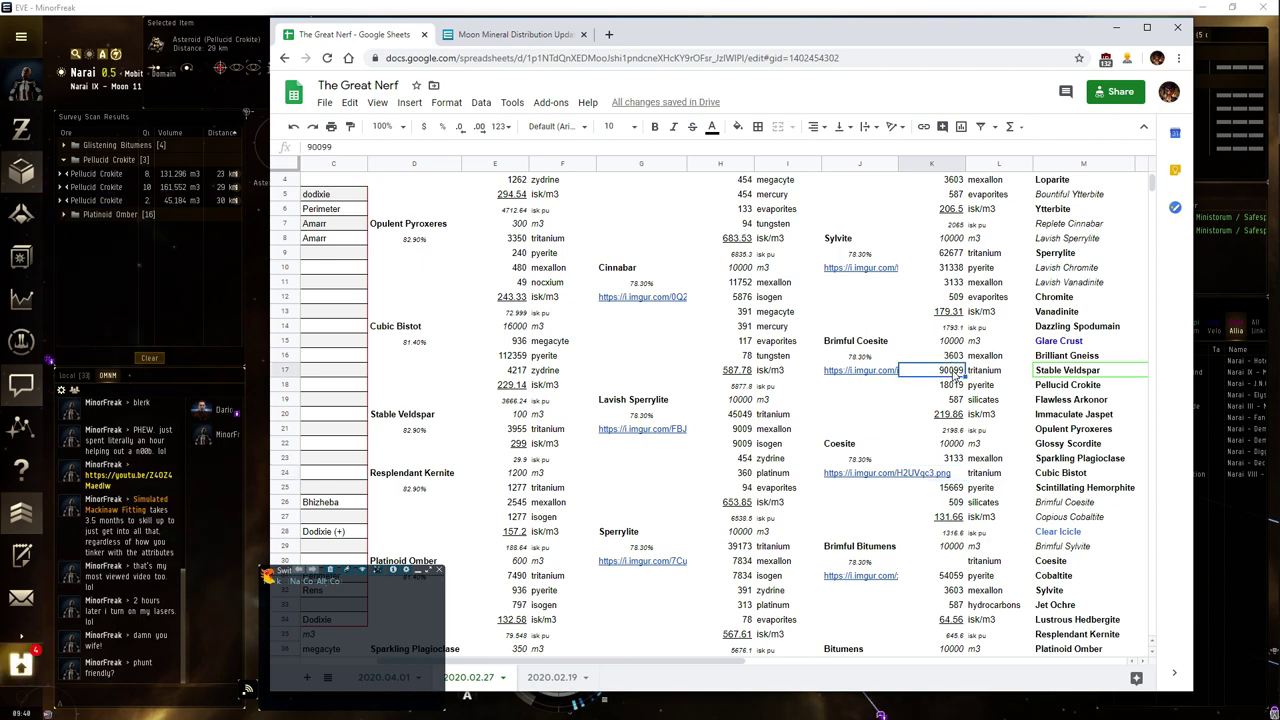
key(Delete)
click(953, 268)
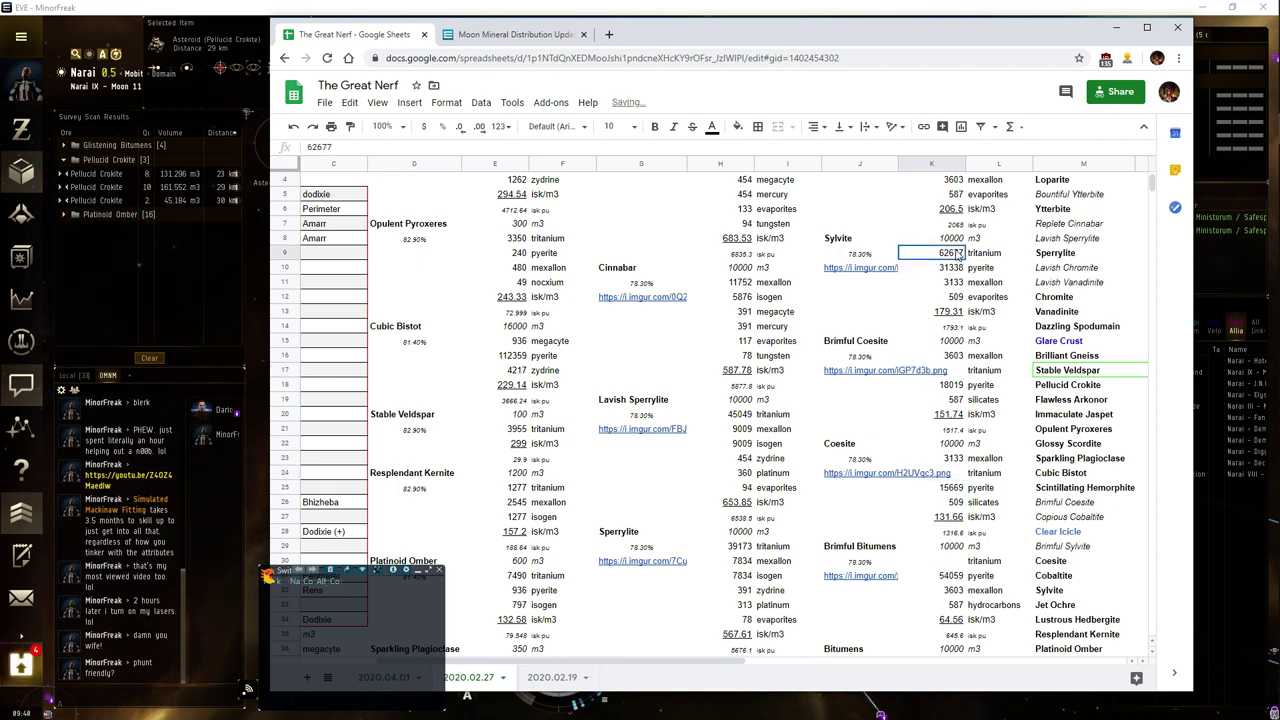
click(958, 254)
key(Delete)
scroll(928, 290, up, 1)
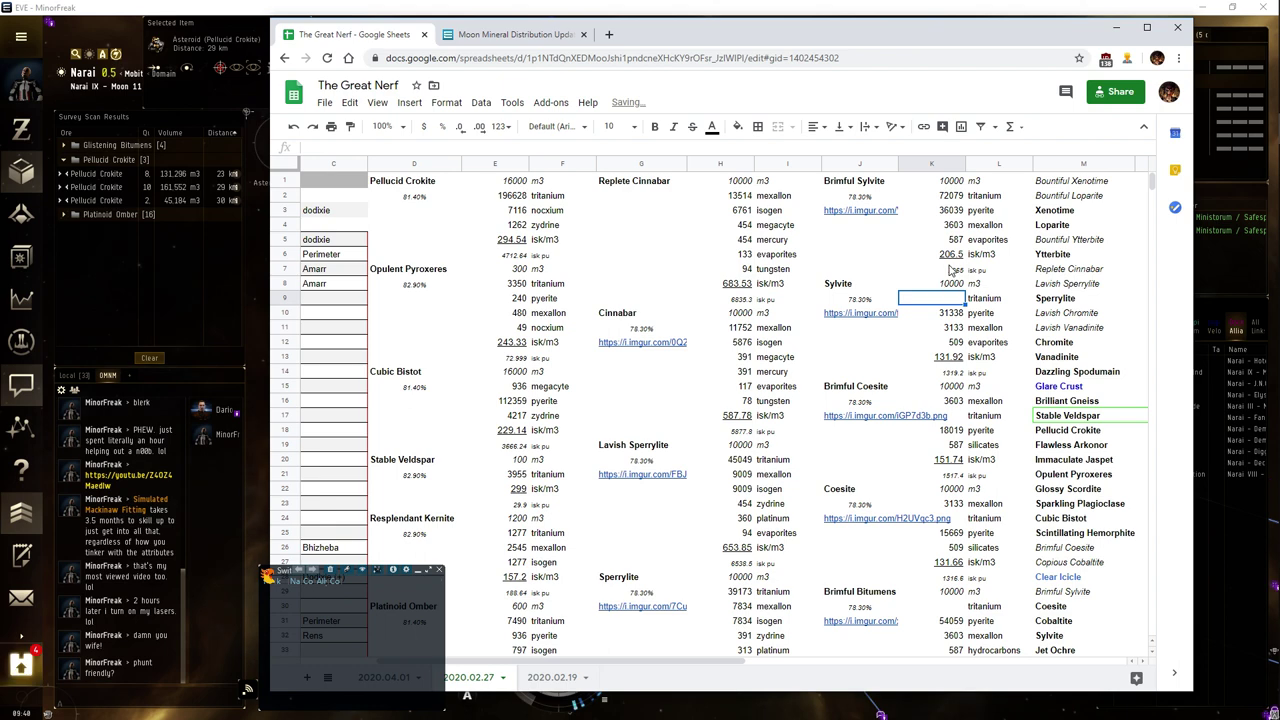
click(953, 196)
key(Delete)
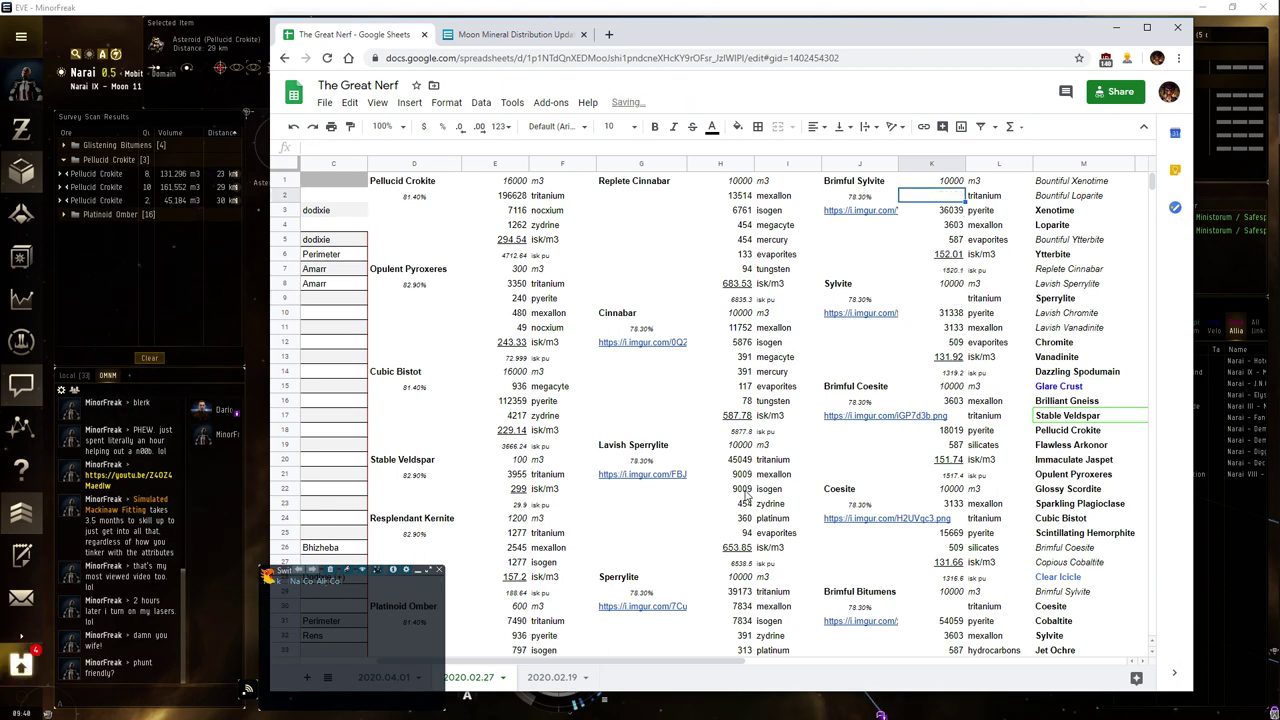
Examine the isk/m³ values of Sylvite, Coesite, Flawless Arkonor, Dazzling Spodumain and Stable Veldspar in the ore ranking
drag(670, 664, 788, 664)
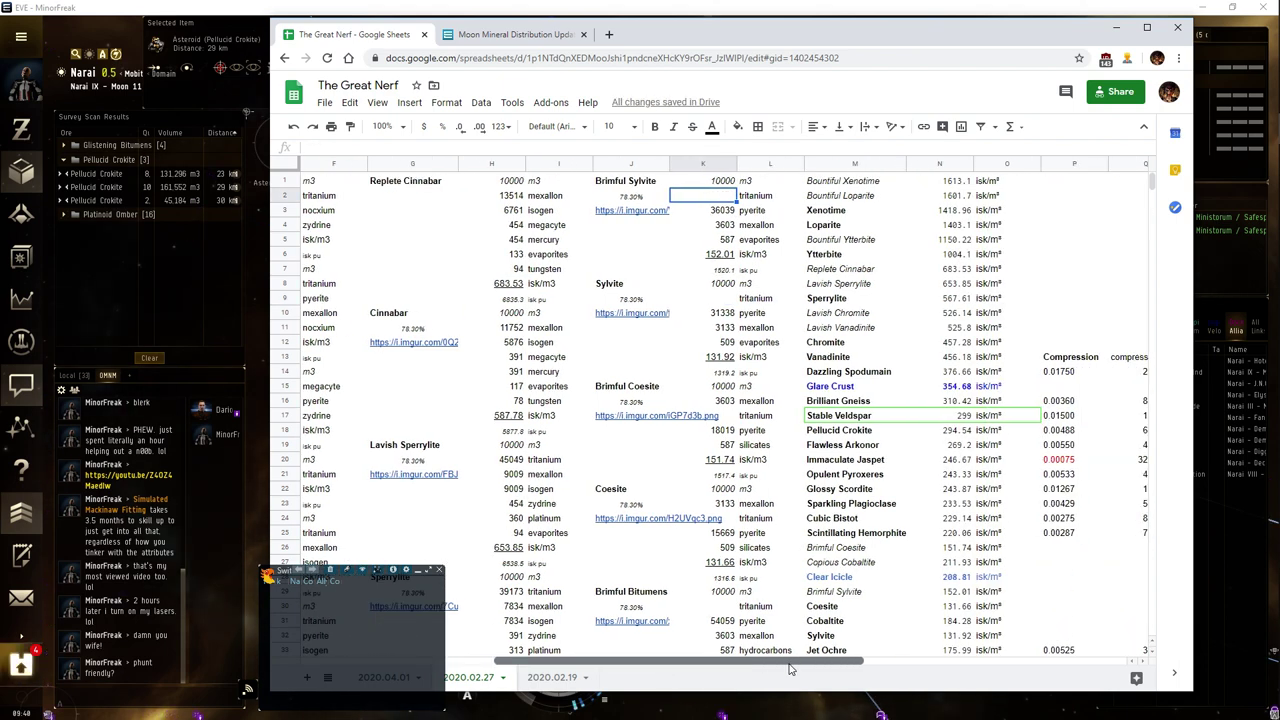
scroll(933, 494, down, 5)
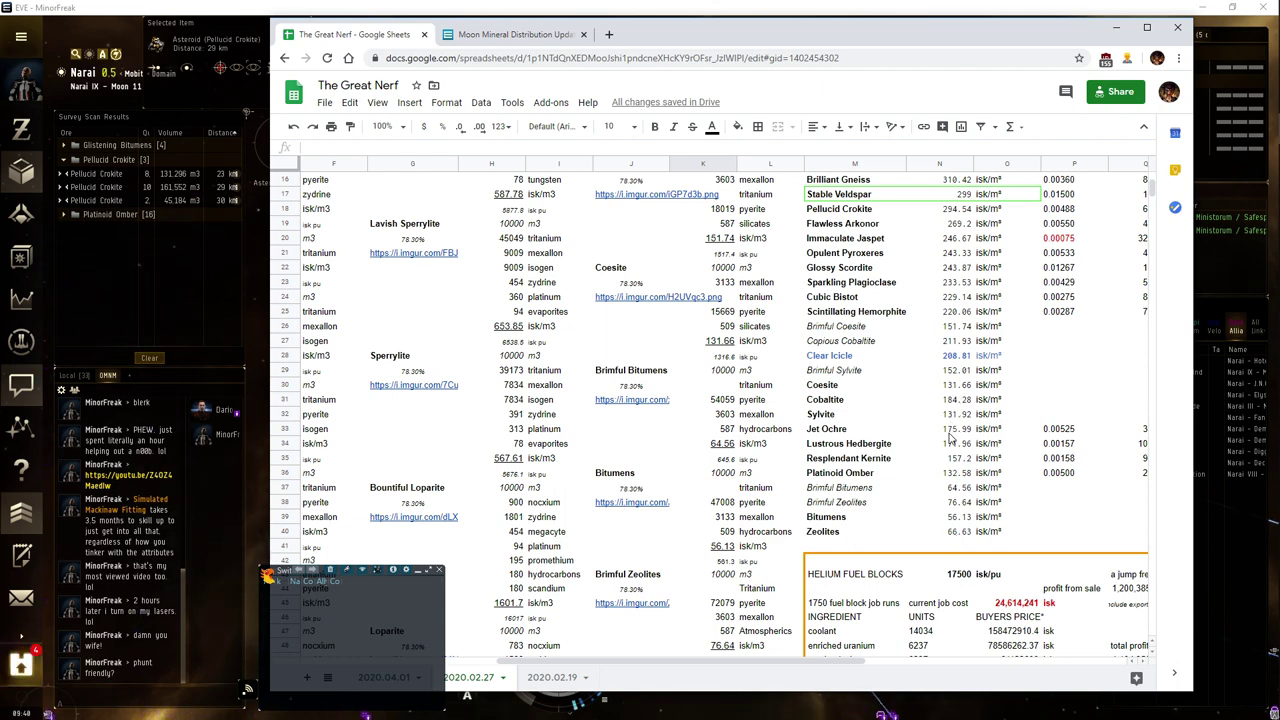
click(953, 414)
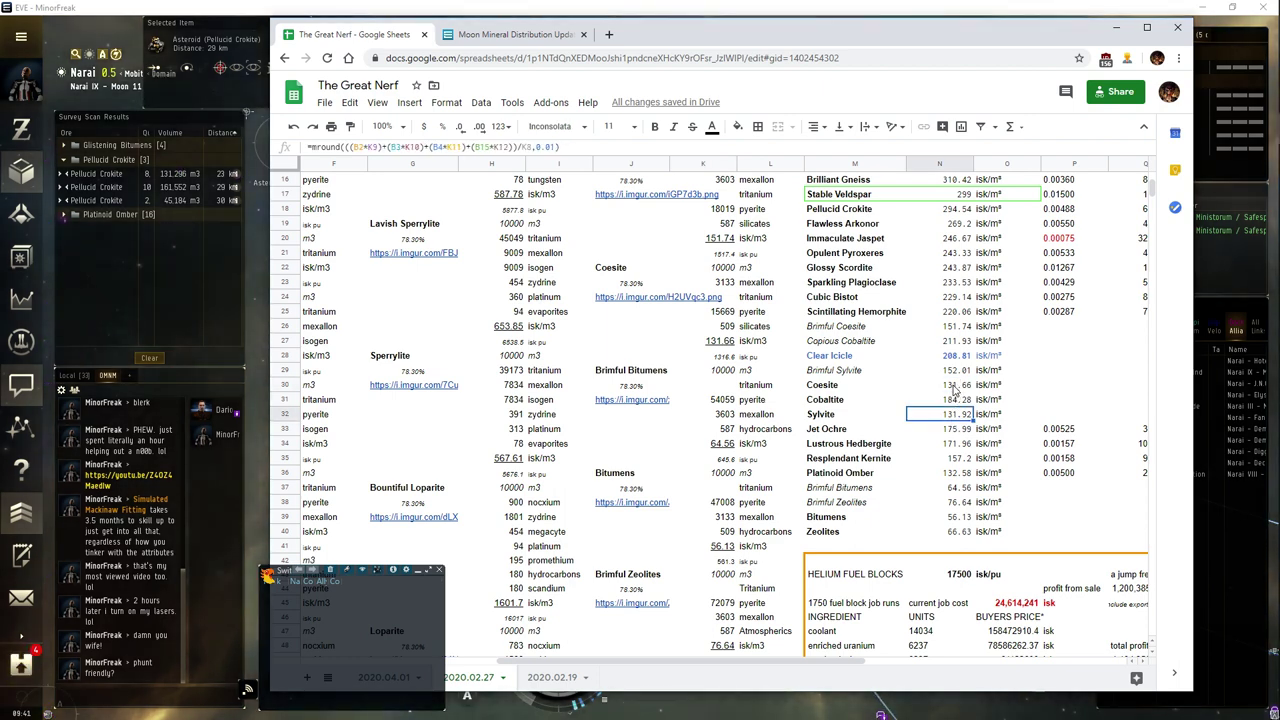
click(958, 385)
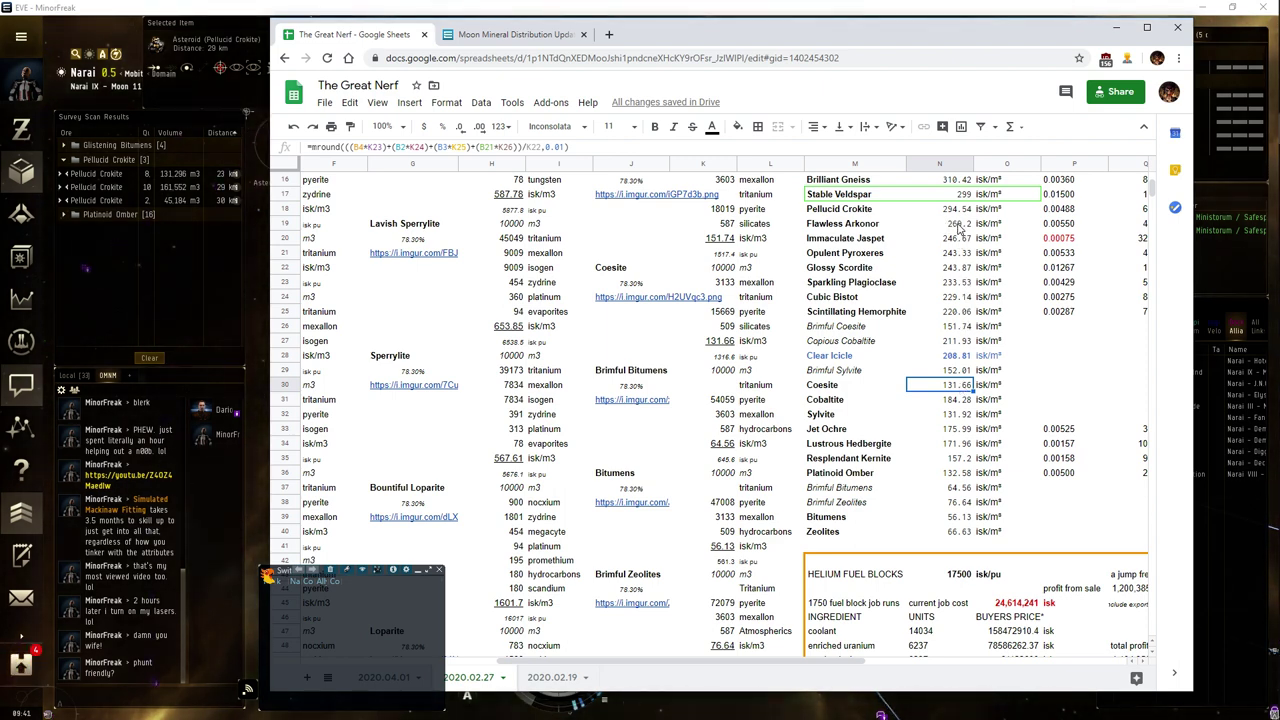
click(951, 223)
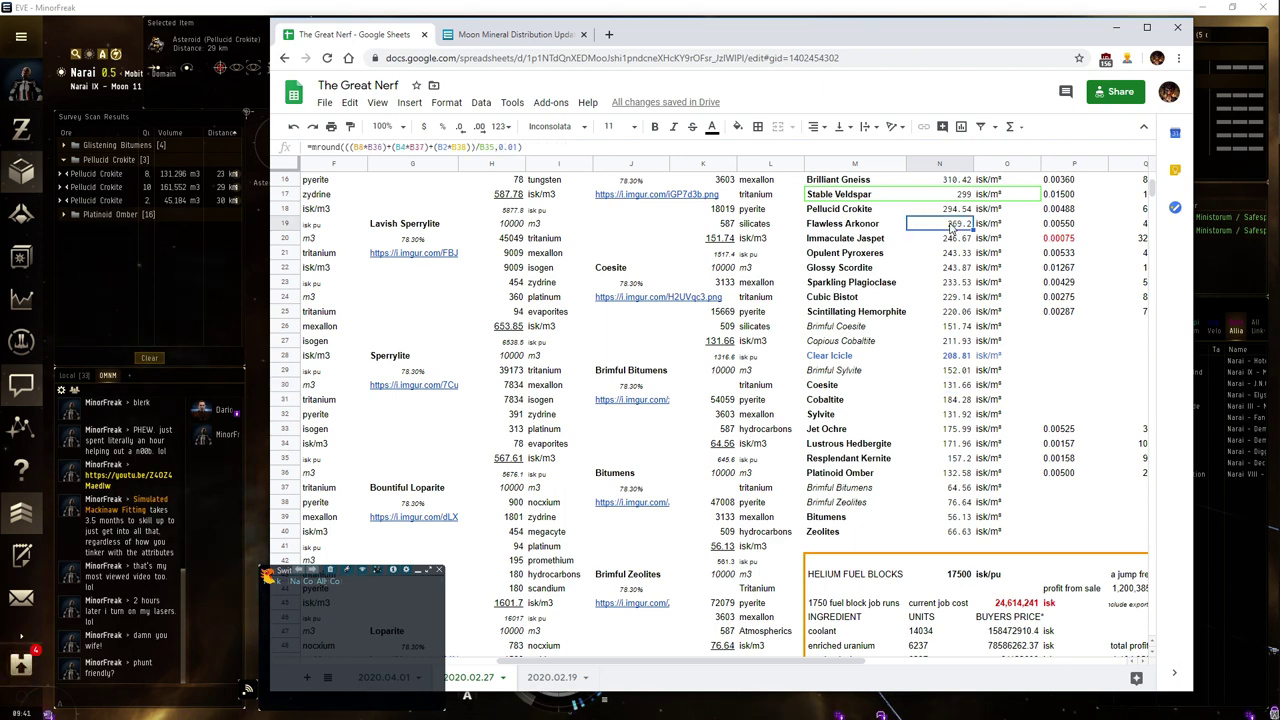
scroll(951, 228, up, 1)
scroll(951, 228, up, 1)
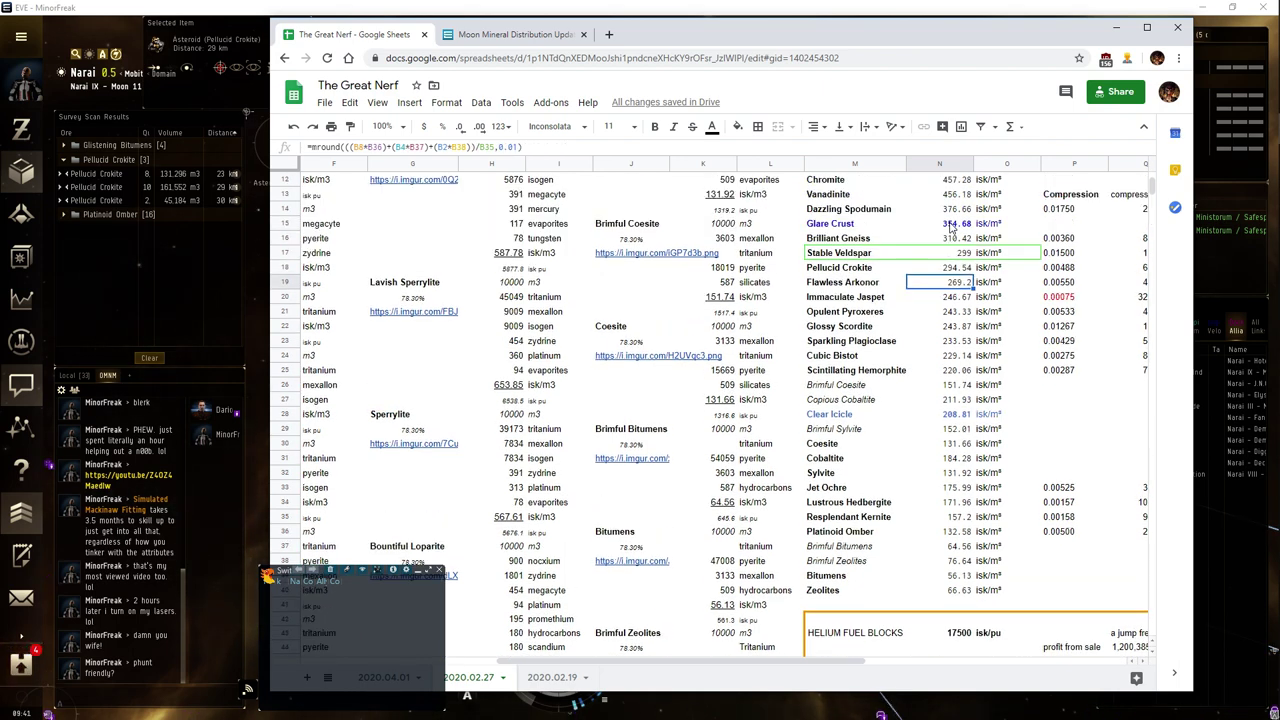
click(951, 210)
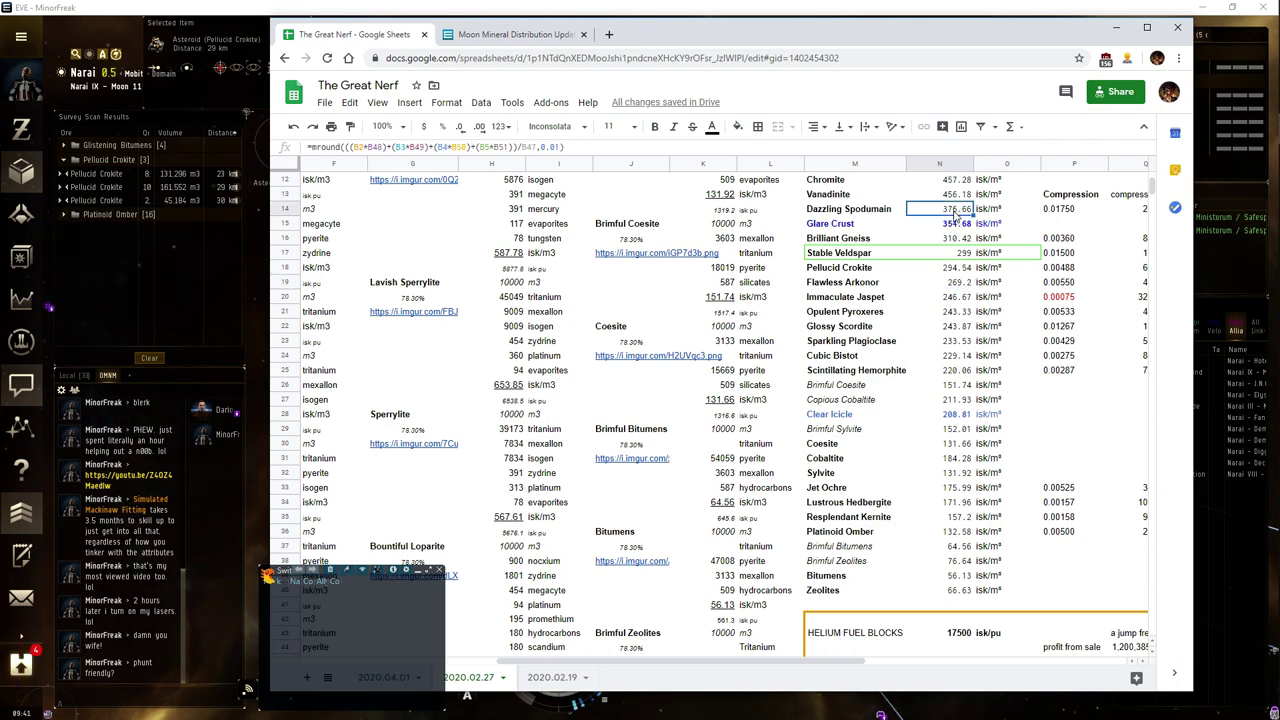
click(963, 254)
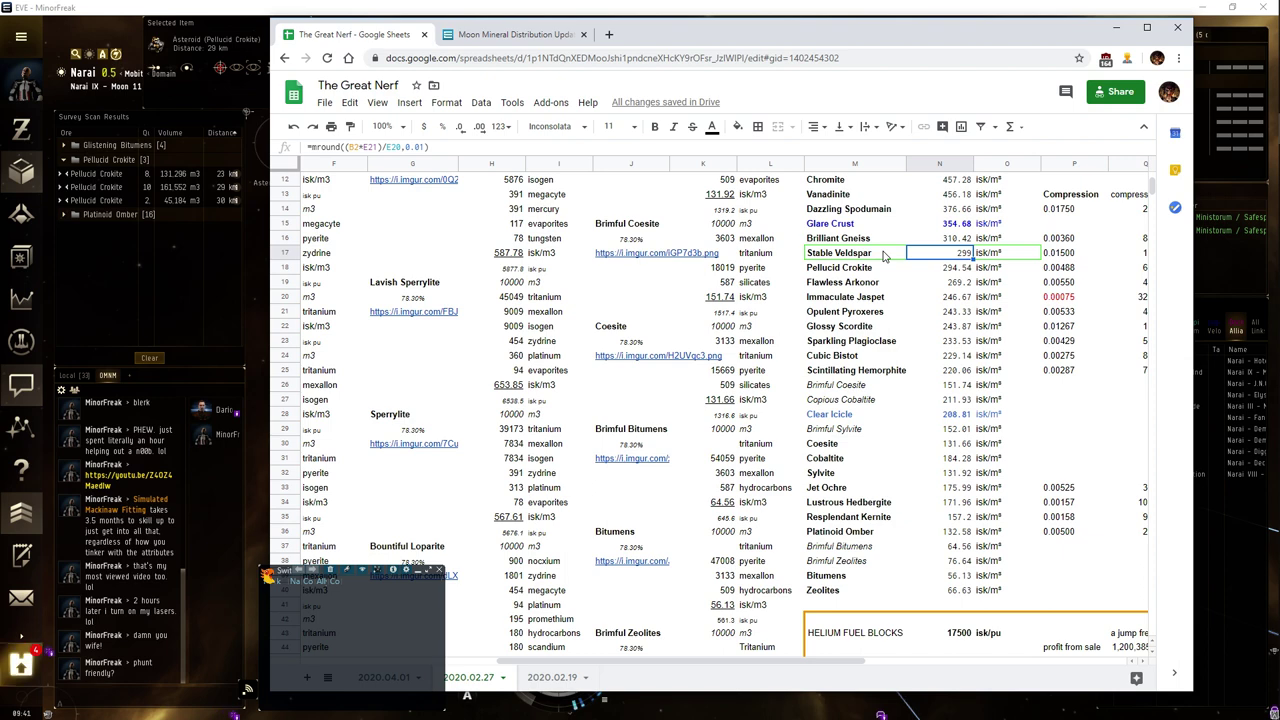
Compare Stable Veldspar with Pellucid Crokite and the other ores across the isk/m³ ranking
scroll(884, 256, down, 1)
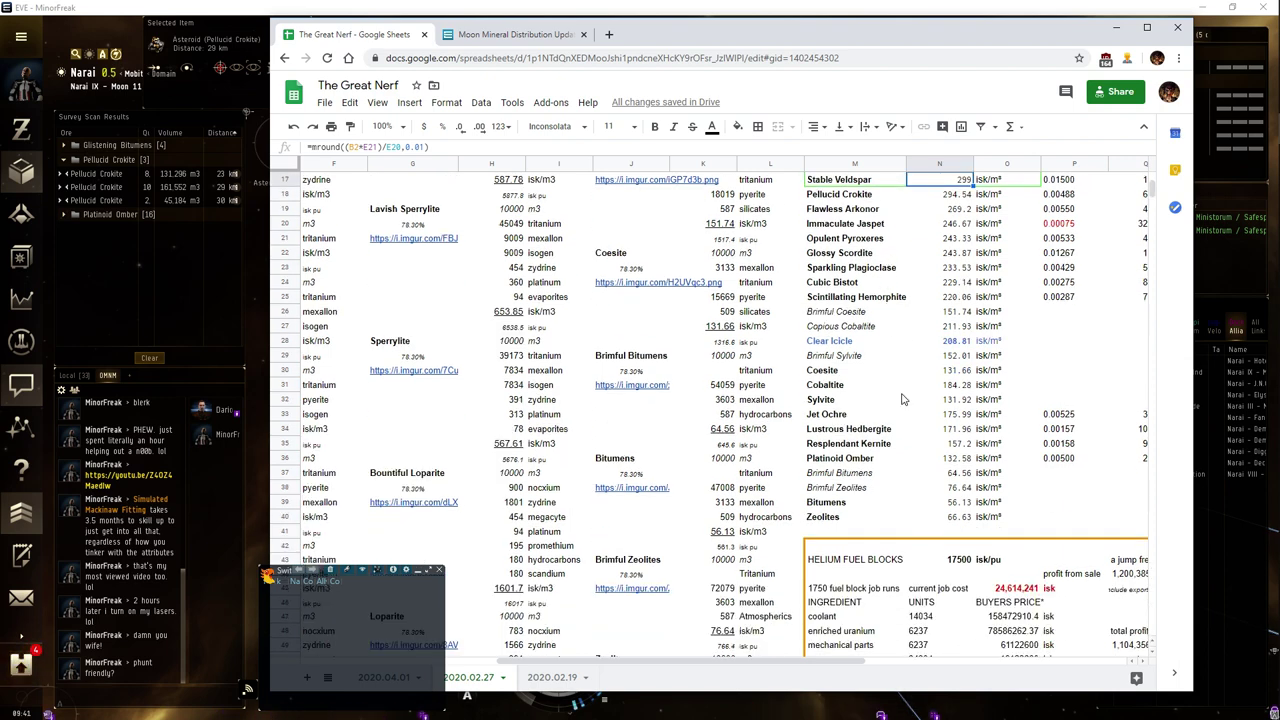
scroll(889, 336, up, 2)
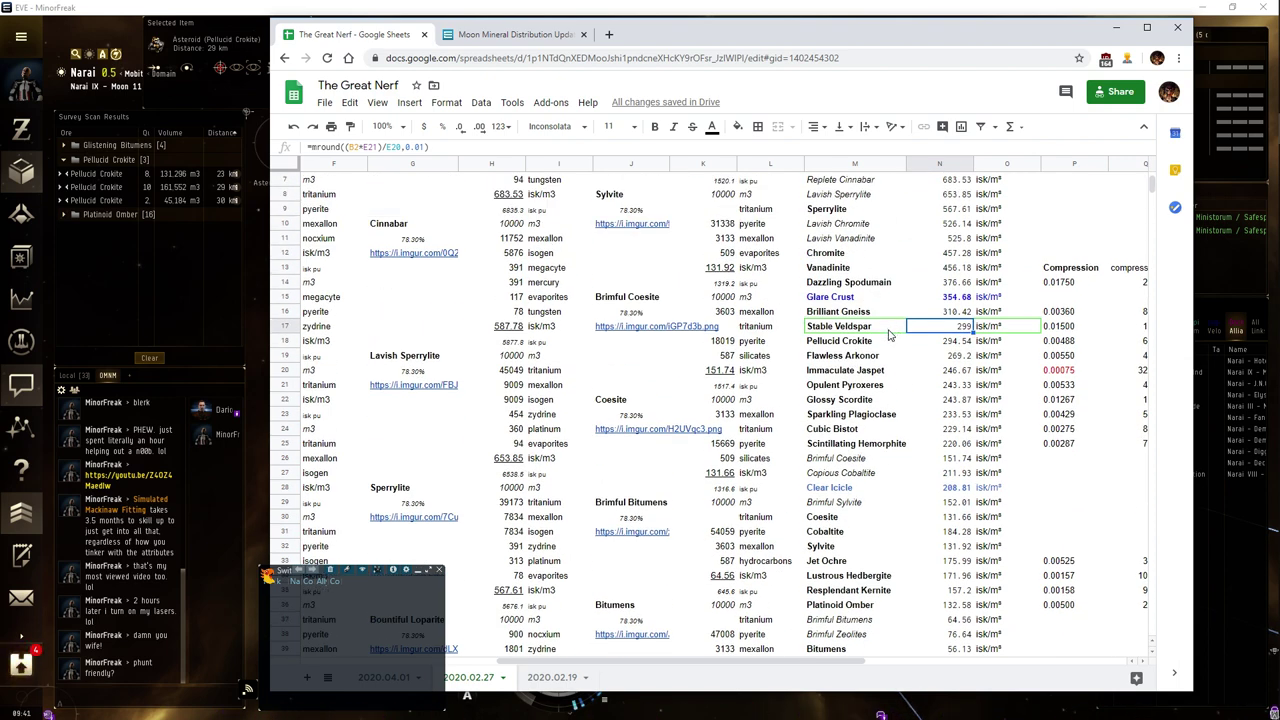
click(845, 330)
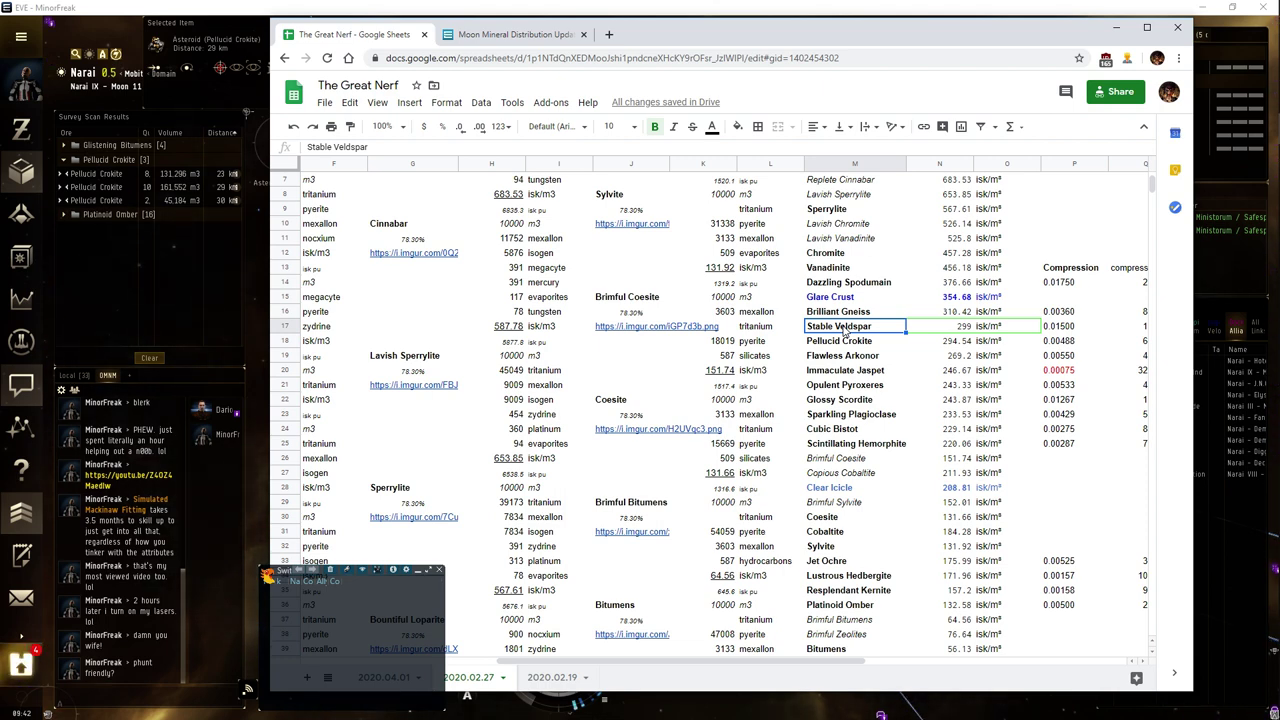
click(847, 342)
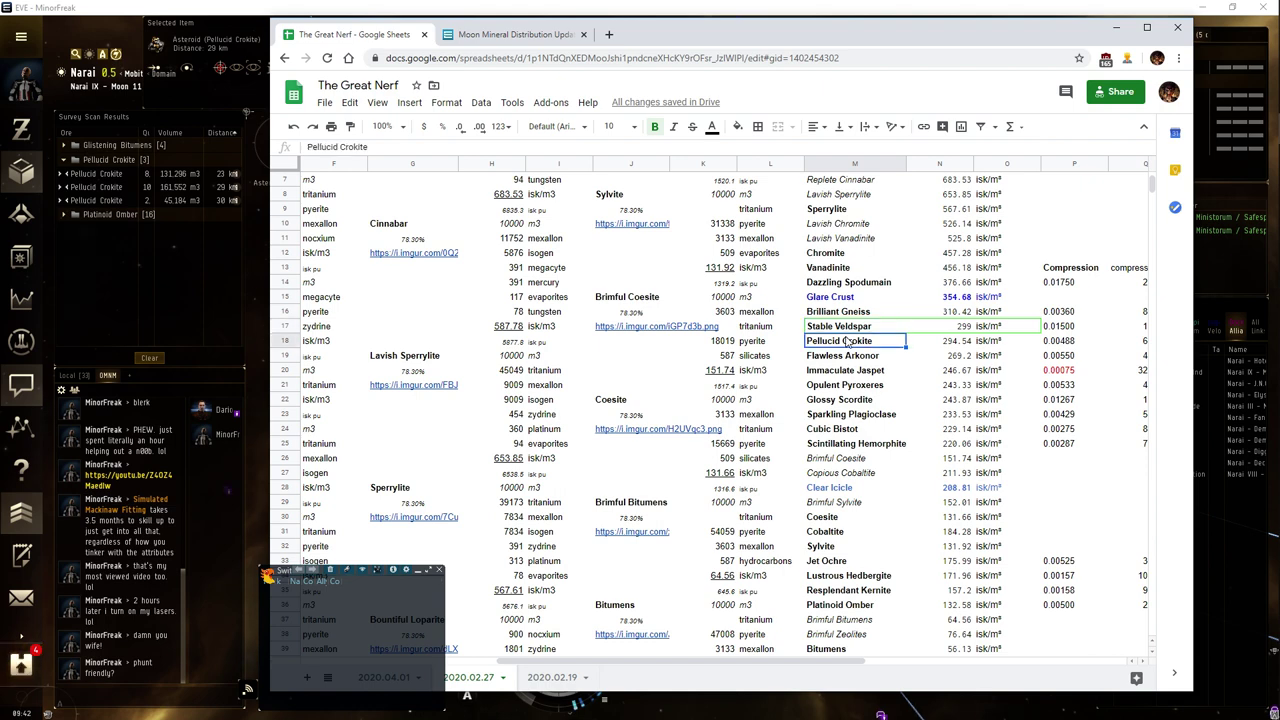
click(846, 328)
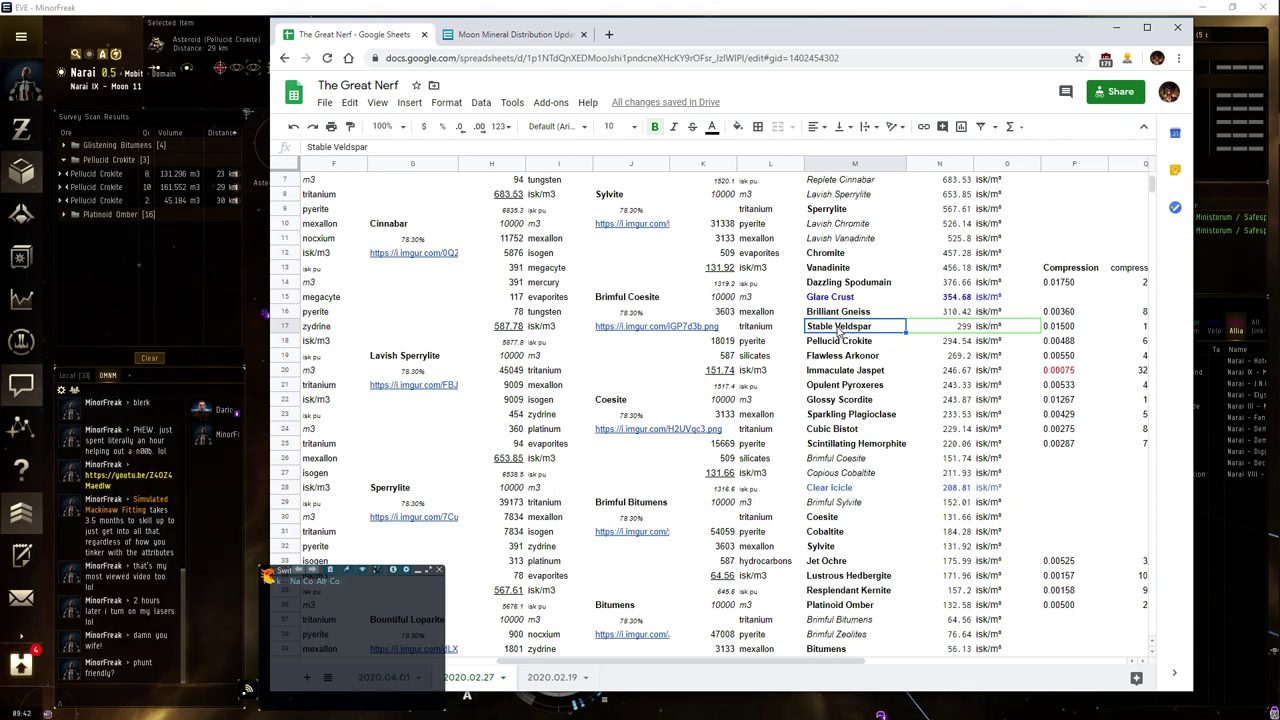
scroll(838, 330, down, 3)
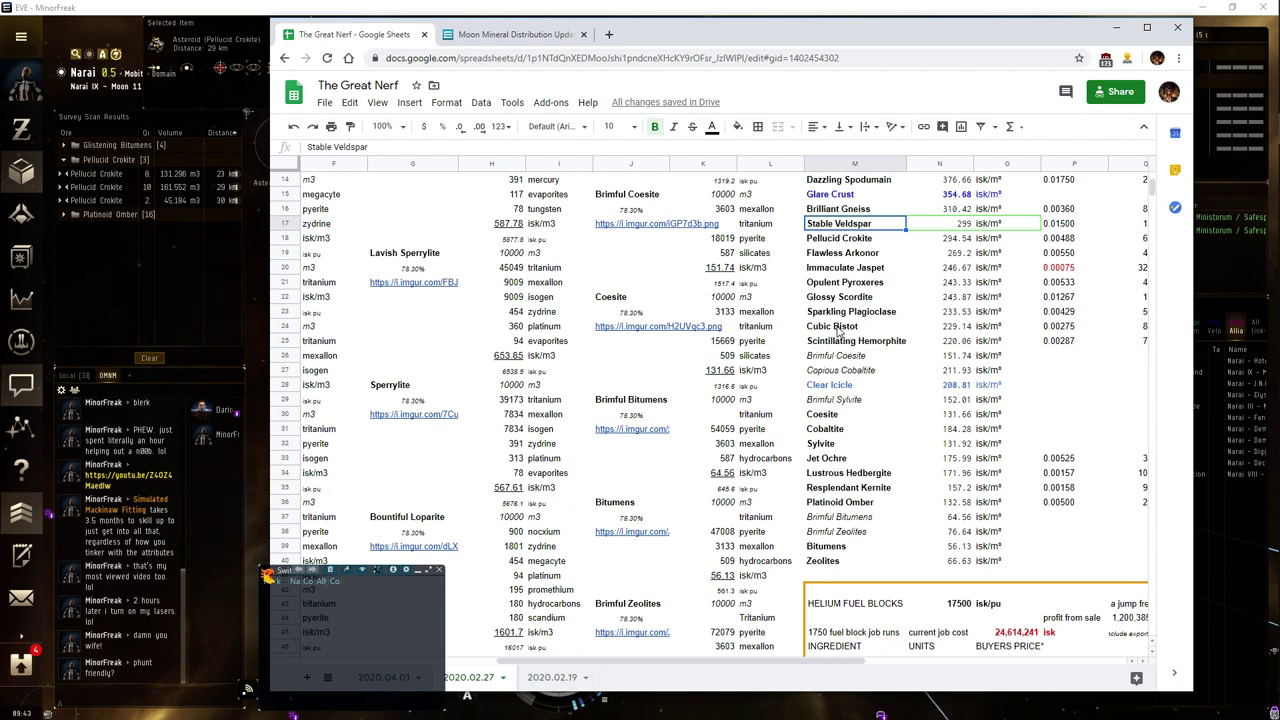
scroll(838, 333, up, 5)
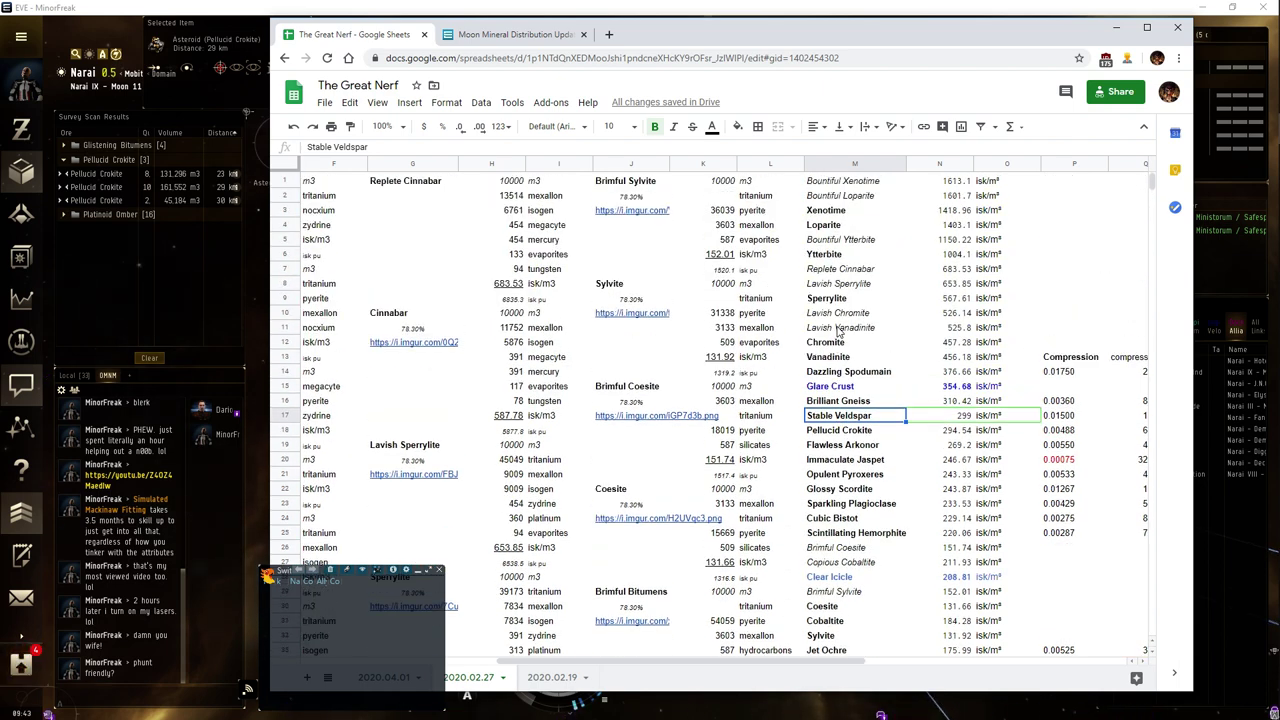
scroll(838, 333, down, 3)
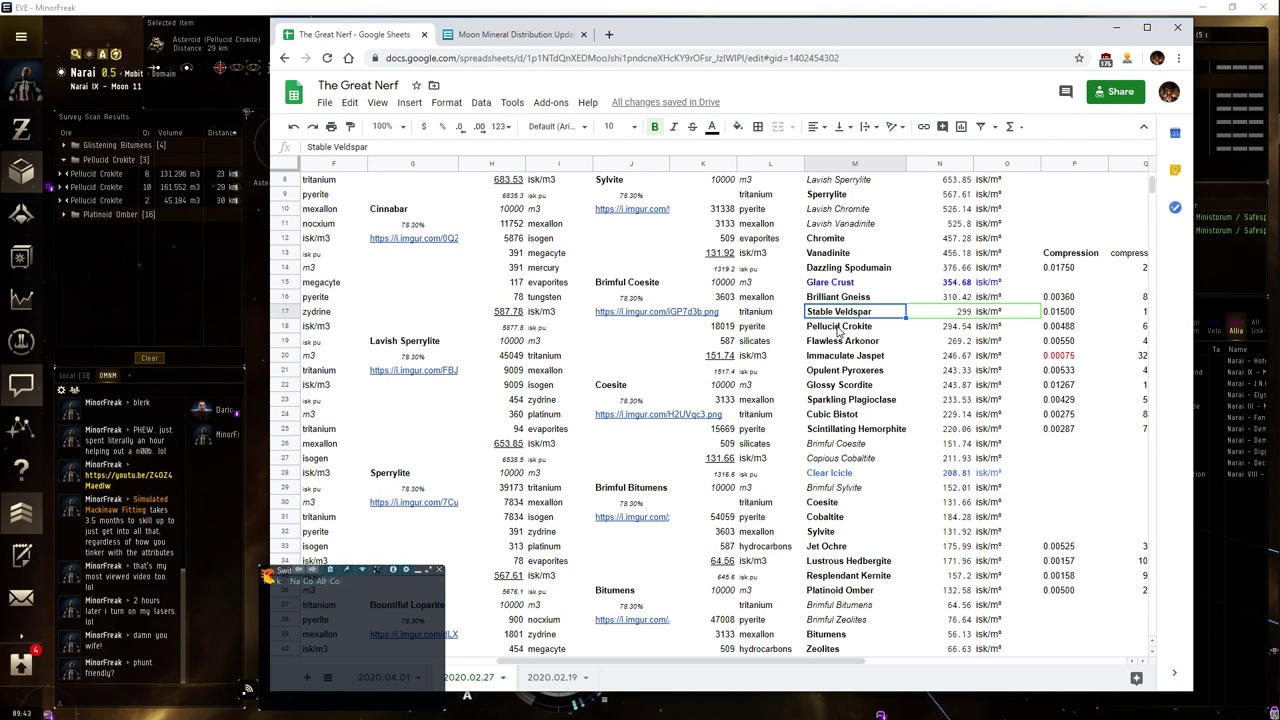